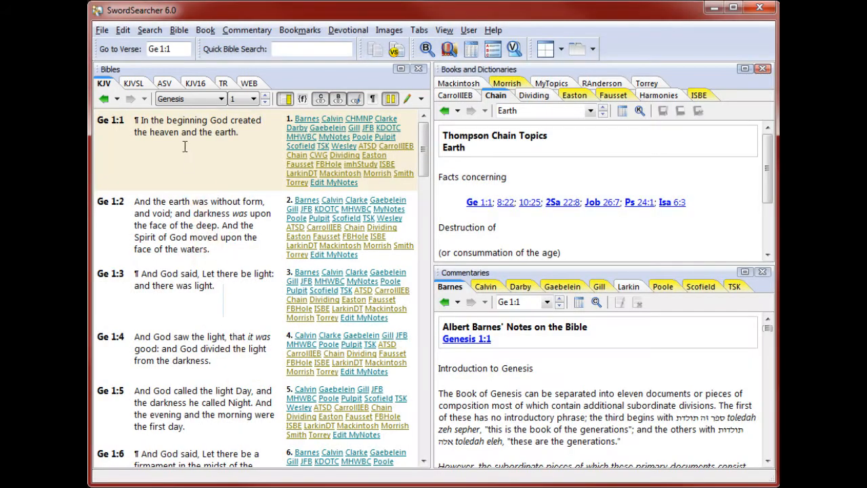
# - Navigate the KJV Bible pane to Matthew, chapter 9
pyautogui.click(182, 97)
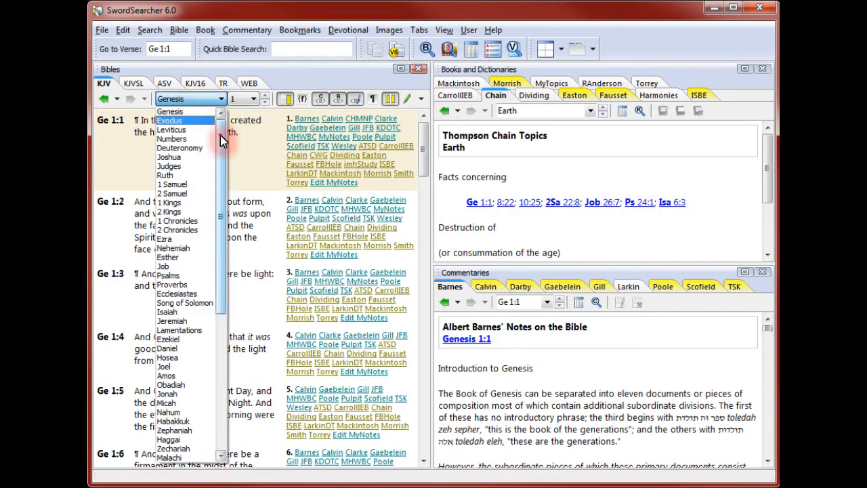
pyautogui.moveTo(221, 129); pyautogui.dragTo(210, 249)
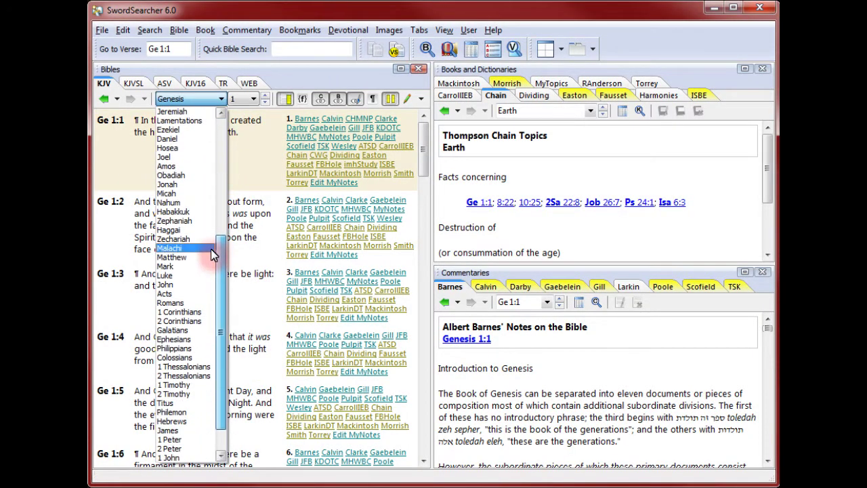
pyautogui.click(178, 257)
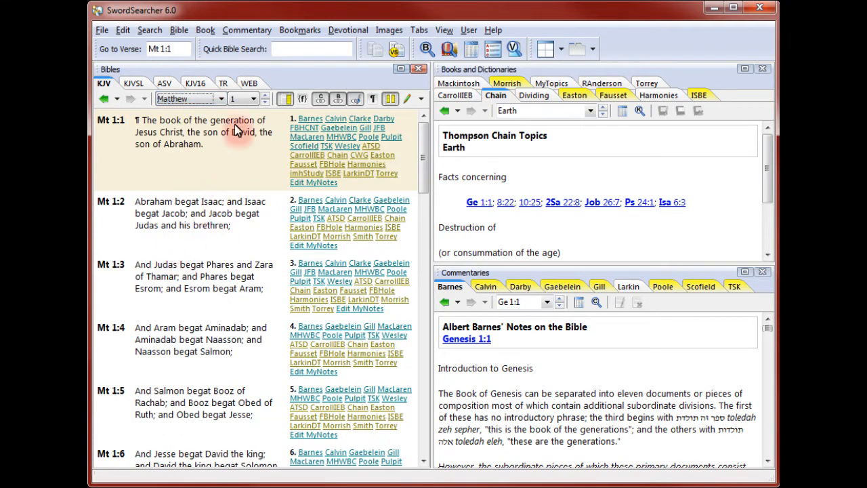
pyautogui.click(243, 101)
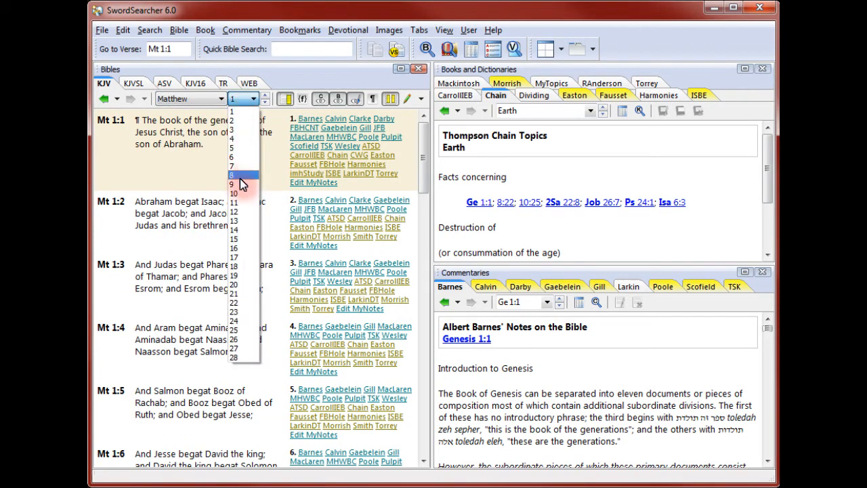
pyautogui.click(243, 185)
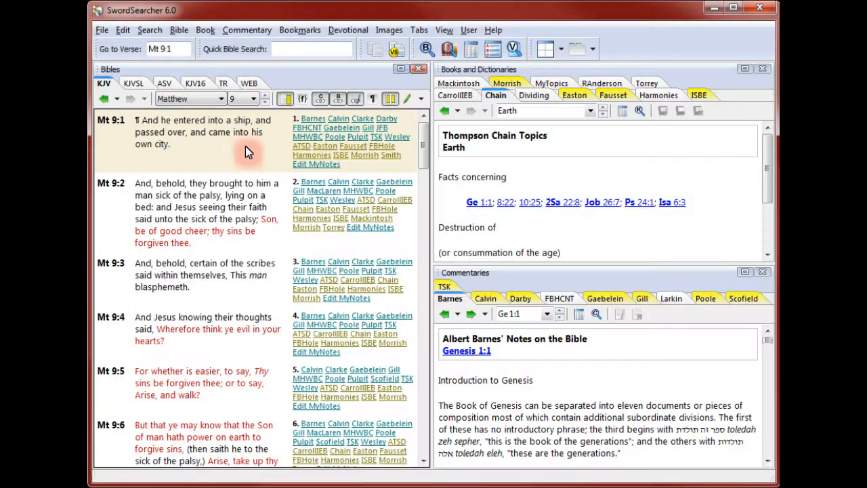
pyautogui.moveTo(312, 119)
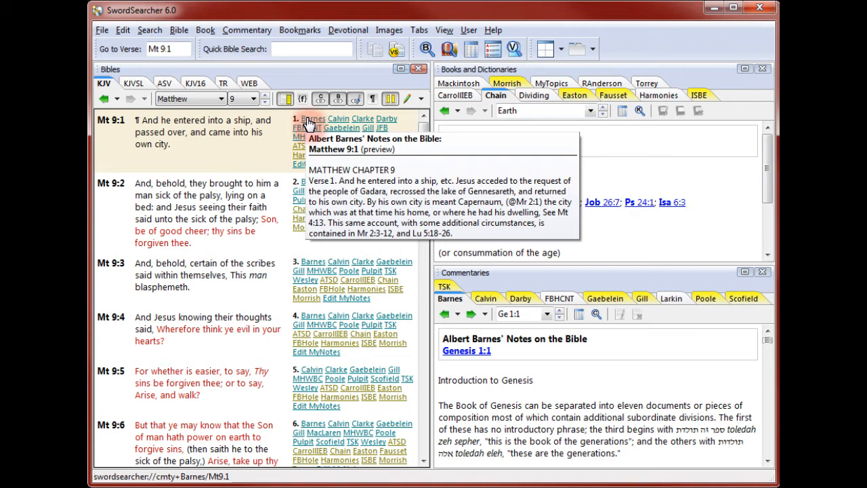
# - Display Barnes' notes for Matthew 9:1 from the verse's margin link
pyautogui.click(307, 122)
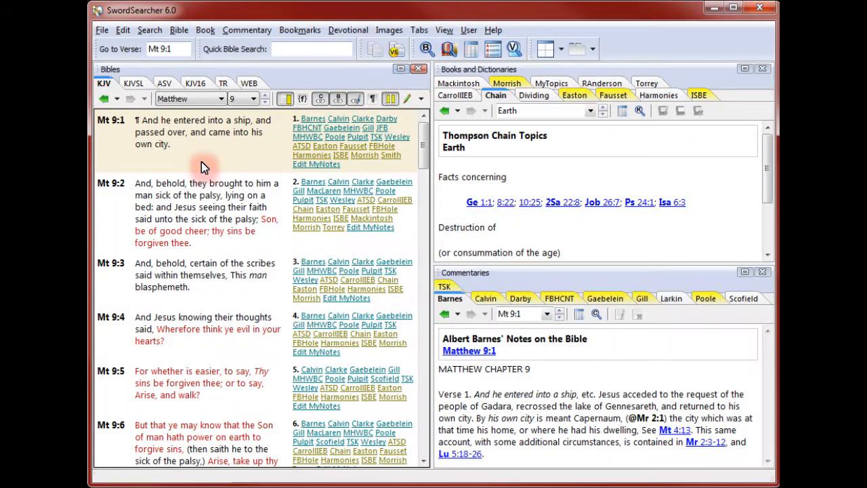
pyautogui.moveTo(352, 145)
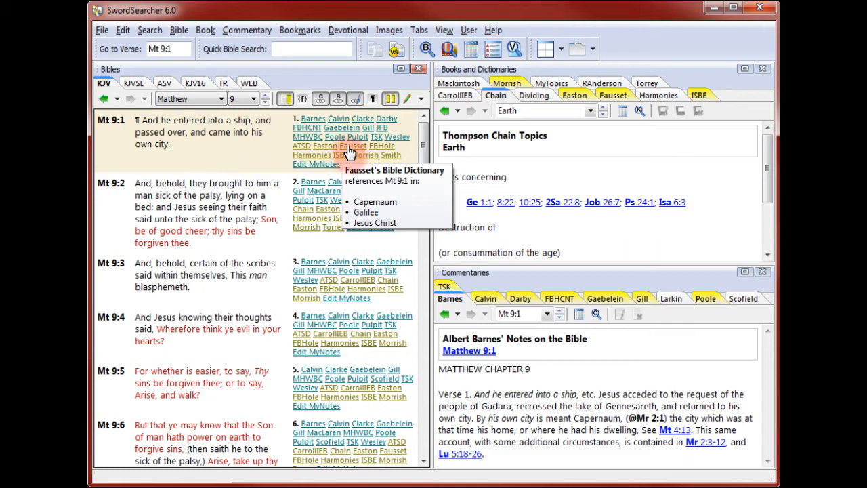
# - Read Fausset's Galilee and Jesus Christ articles for Matthew 9:1, then dismiss the reference list
pyautogui.click(349, 149)
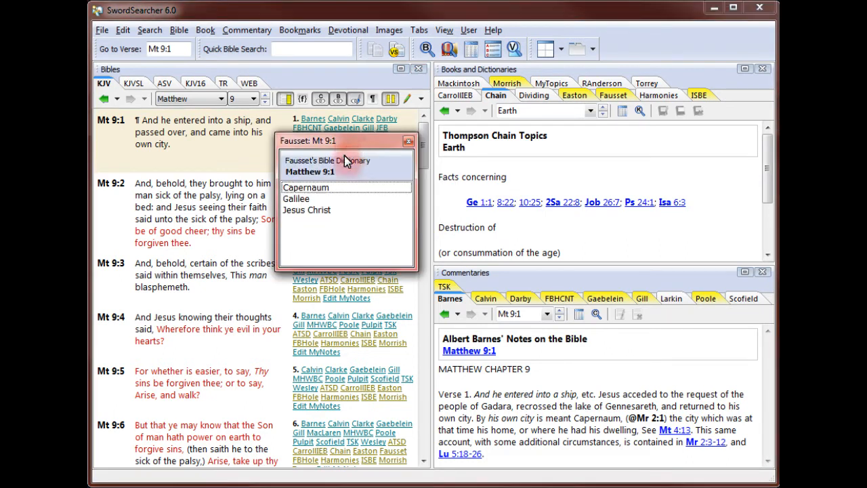
pyautogui.click(304, 201)
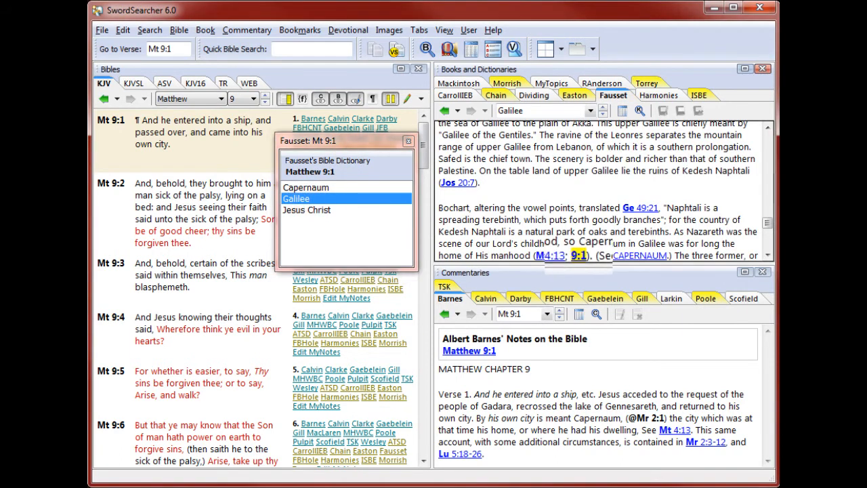
pyautogui.click(298, 211)
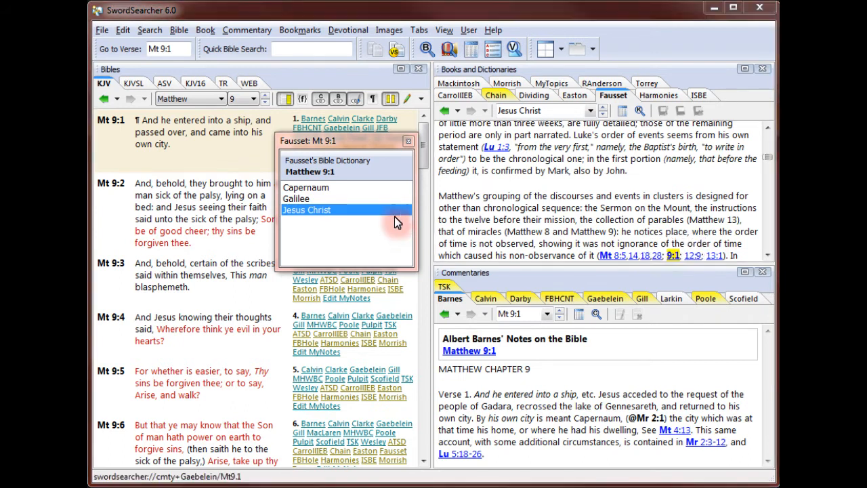
pyautogui.click(408, 141)
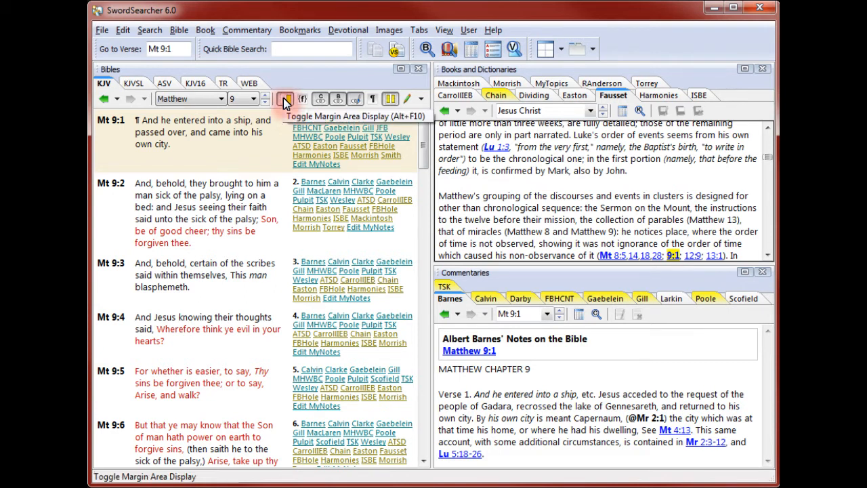
pyautogui.click(284, 100)
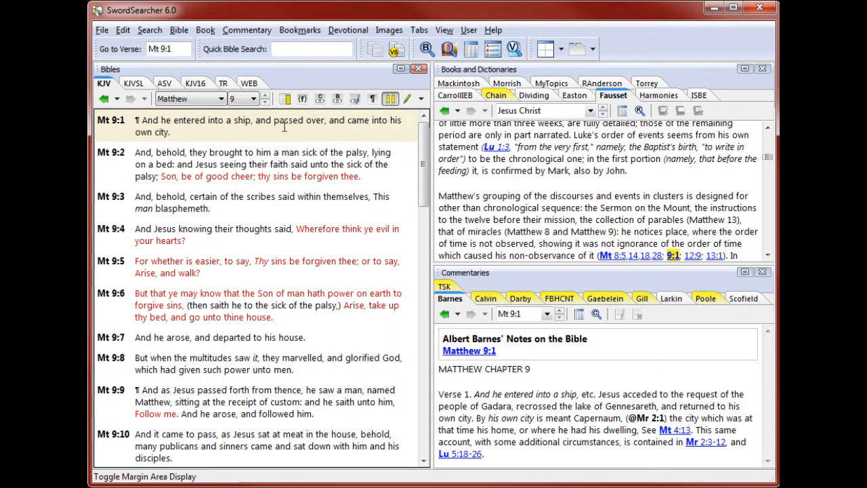
pyautogui.click(286, 100)
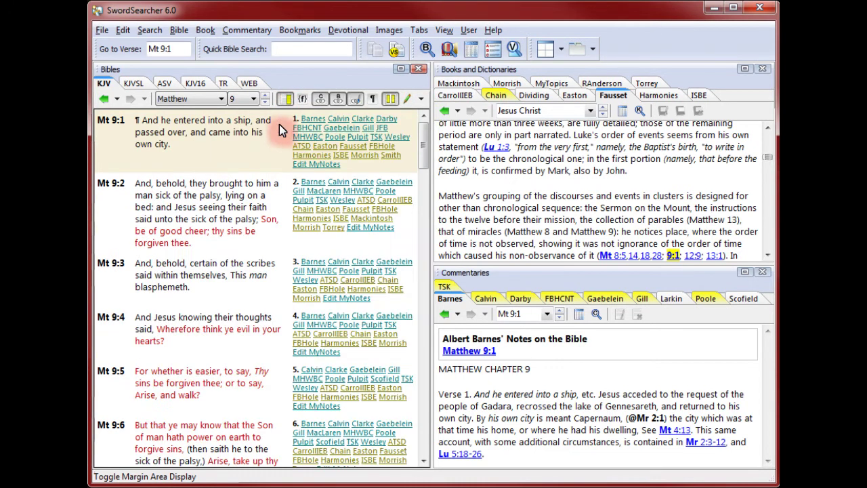
pyautogui.click(374, 101)
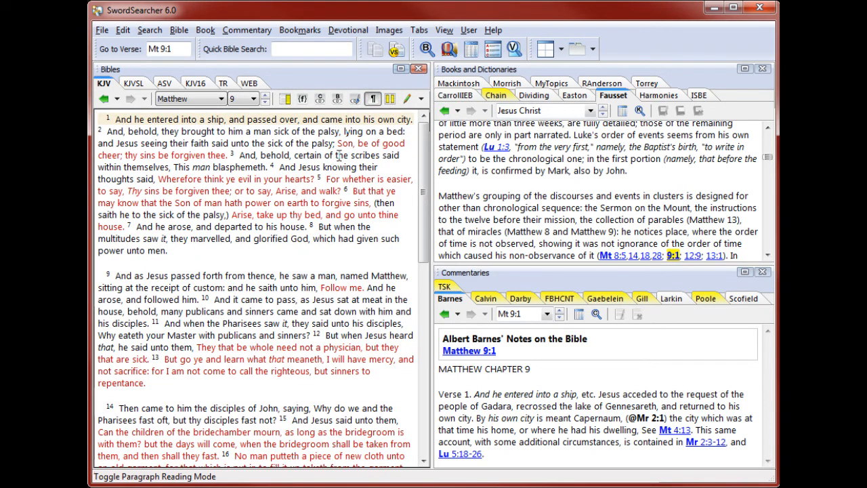
pyautogui.click(372, 101)
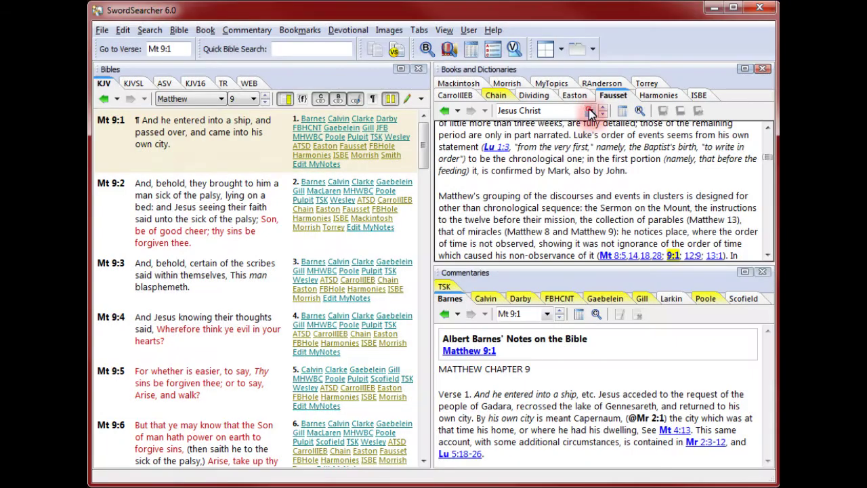
# - Select Jesimiel from the dictionary topic list to show its Fausset entry
pyautogui.click(591, 111)
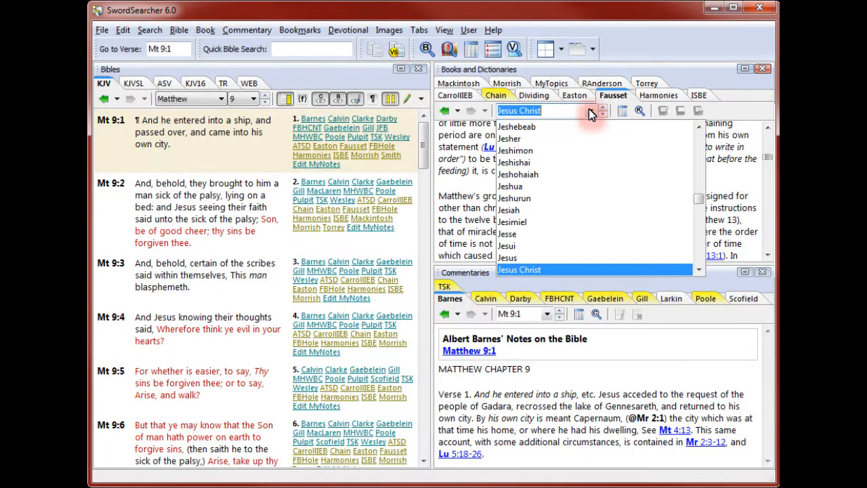
pyautogui.click(528, 222)
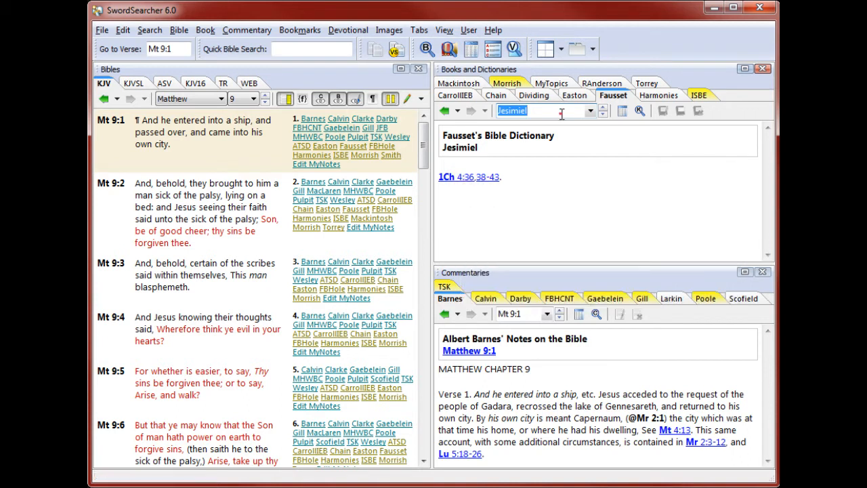
# - Look up 'ship' and show Fausset's Ship article
pyautogui.click(594, 176)
pyautogui.write('shi')
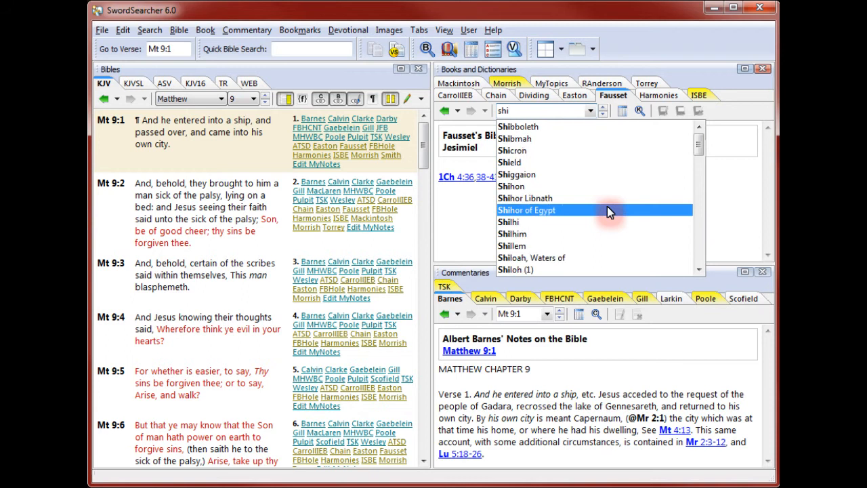
pyautogui.write('p')
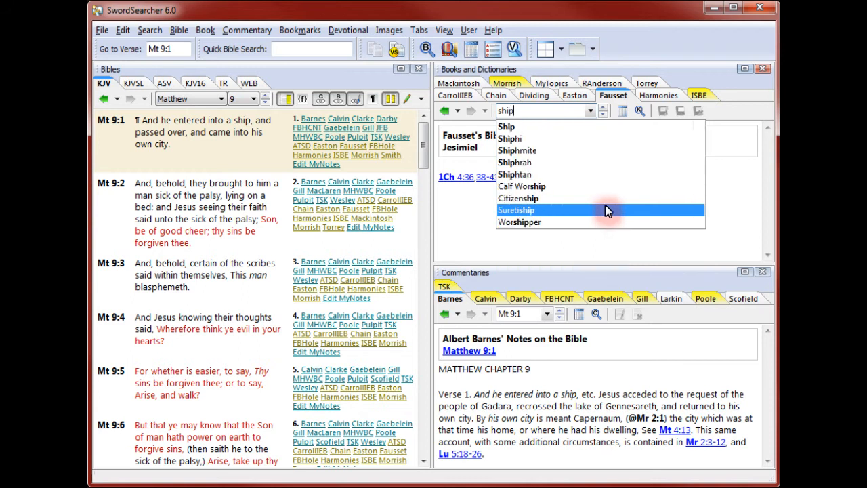
pyautogui.click(532, 129)
pyautogui.moveTo(766, 144); pyautogui.dragTo(772, 200)
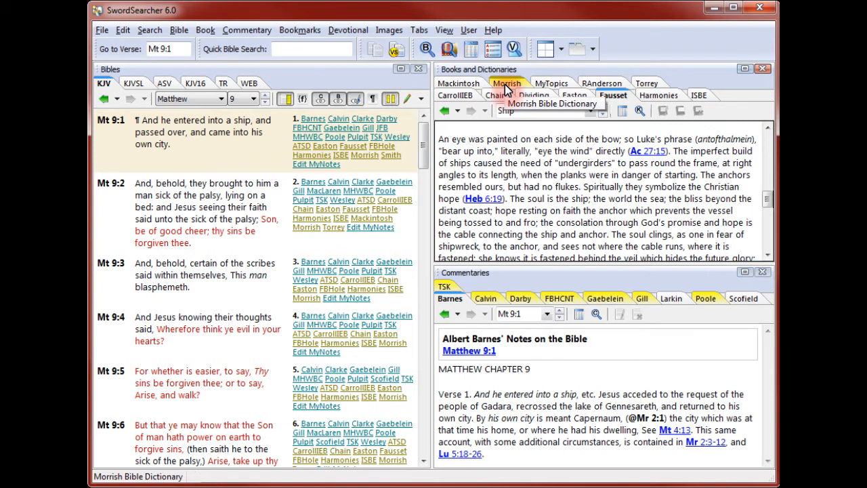
# - Switch the dictionary pane to Morrish's Ship entry
pyautogui.click(504, 88)
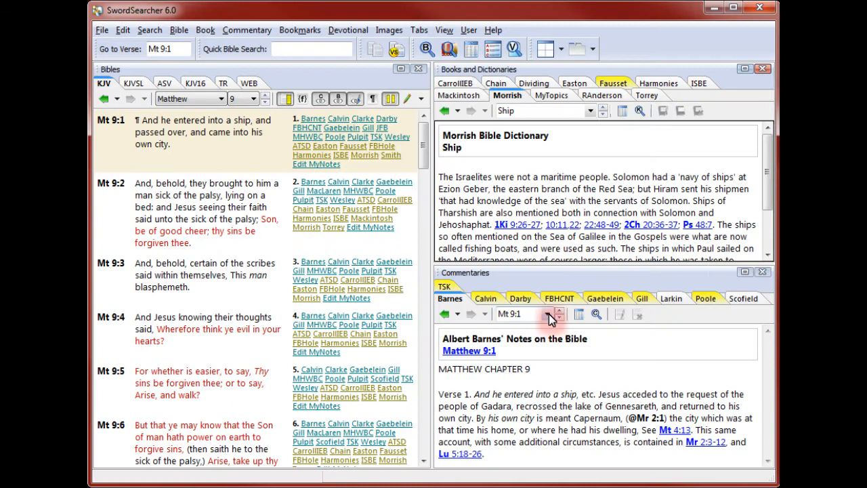
# - Advance Barnes' commentary from Matthew 9:1 to Matthew 9:2
pyautogui.click(548, 314)
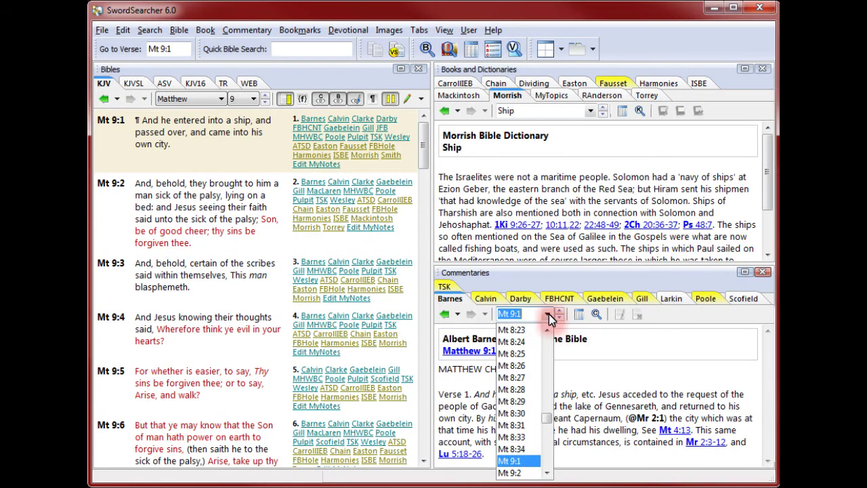
pyautogui.click(520, 473)
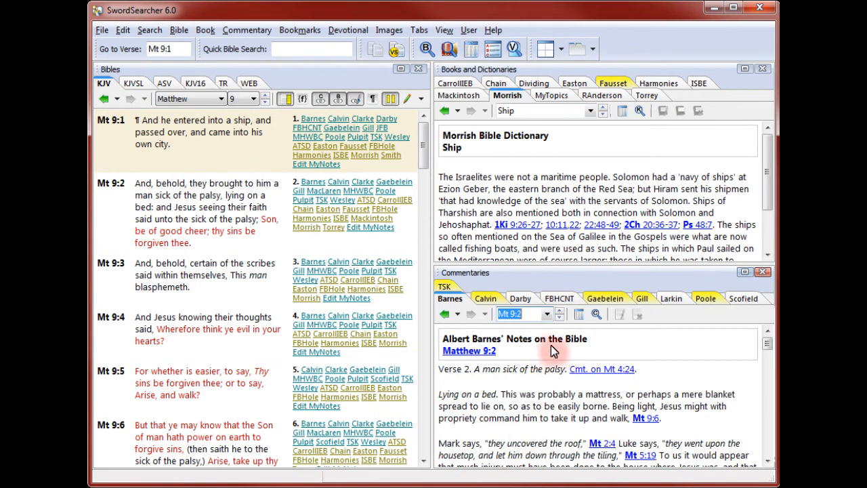
pyautogui.write('r')
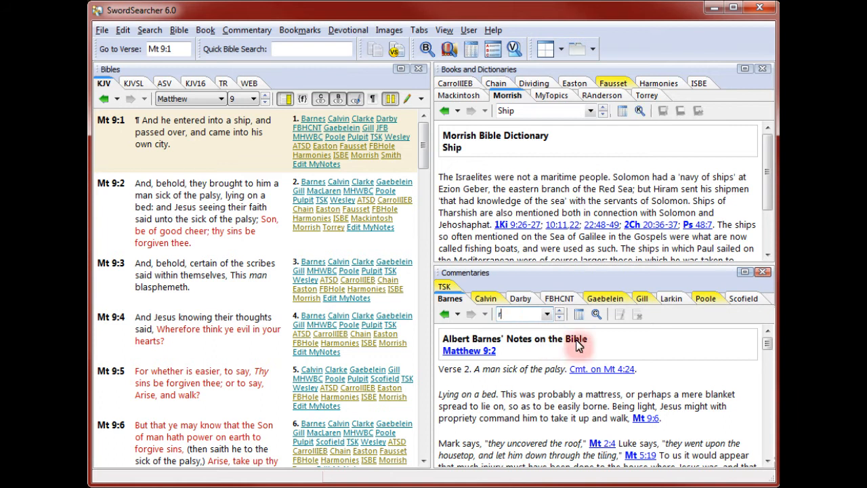
pyautogui.write('e 1:2')
# - Jump the commentary to Revelation 1:2 and switch it to Matthew Poole's commentary
pyautogui.press('Return')
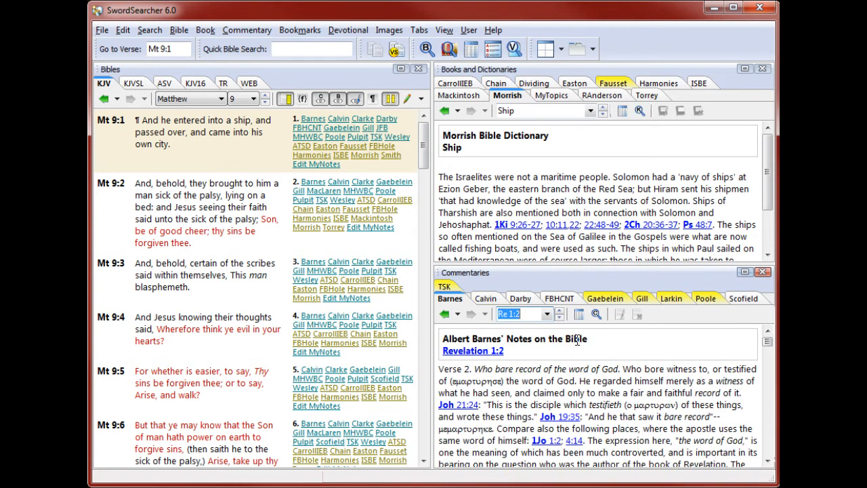
pyautogui.click(577, 341)
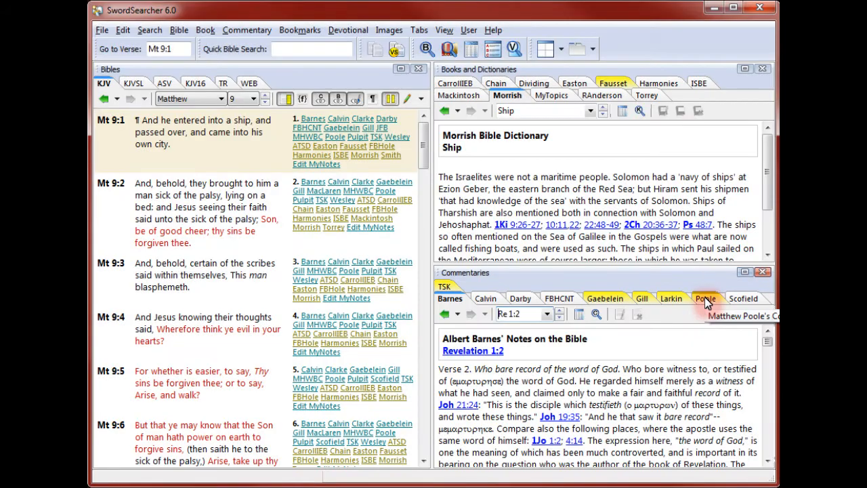
pyautogui.click(705, 299)
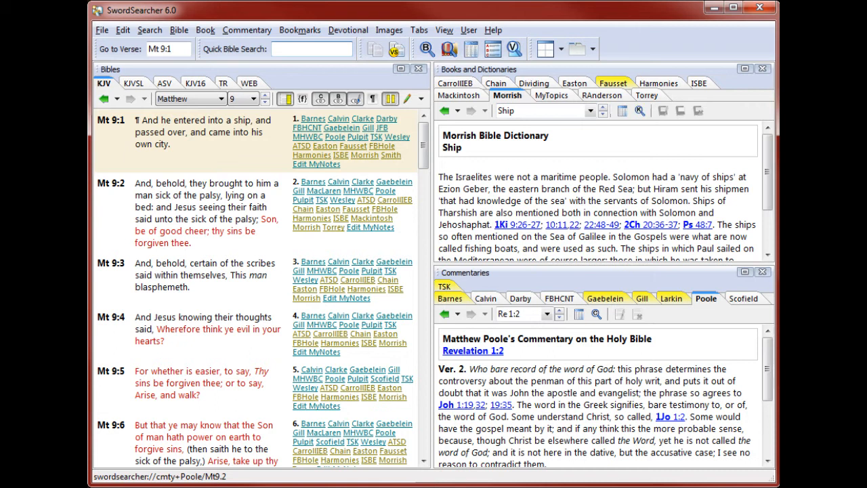
# - Run a quick KJV search for 'friend', listing 49 matching verses
pyautogui.click(317, 48)
pyautogui.write('friend')
pyautogui.press('Return')
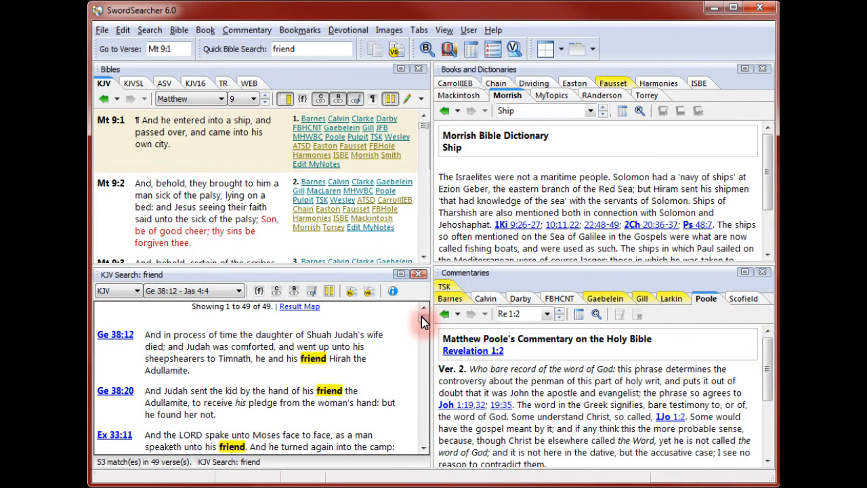
pyautogui.moveTo(423, 322); pyautogui.dragTo(424, 349)
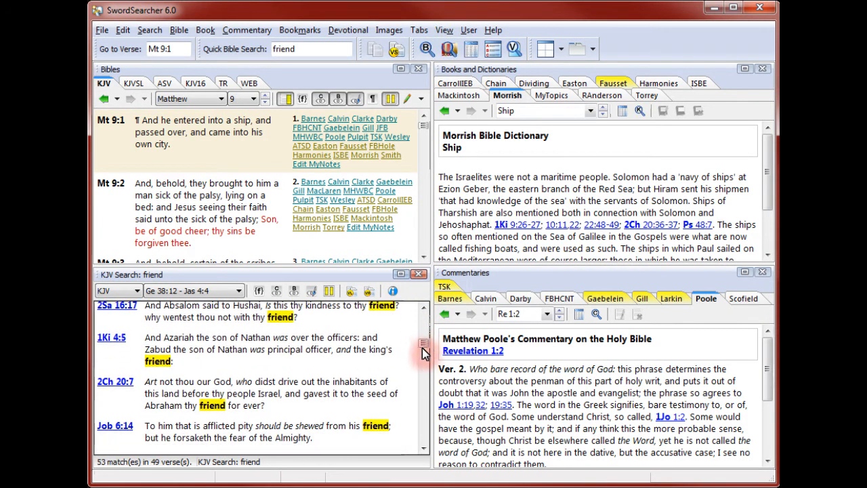
pyautogui.moveTo(112, 337)
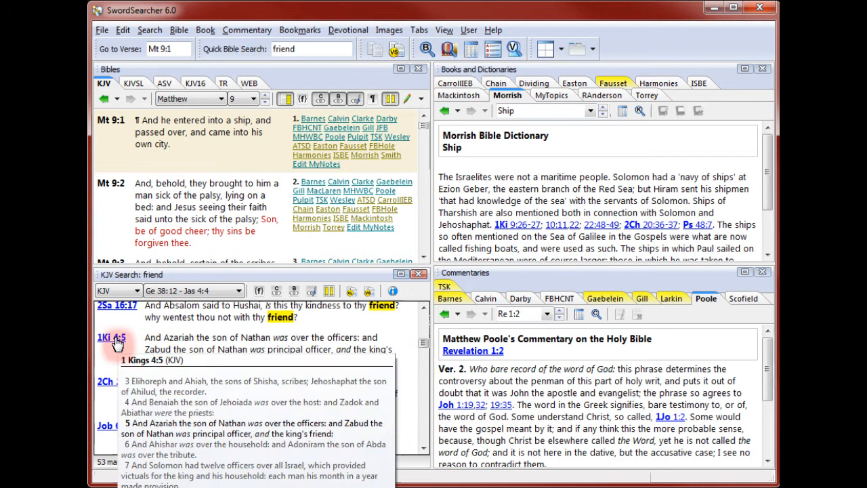
# - Open 1 Kings 4:5 from the results and show commentary and dictionary links beside each hit
pyautogui.click(112, 337)
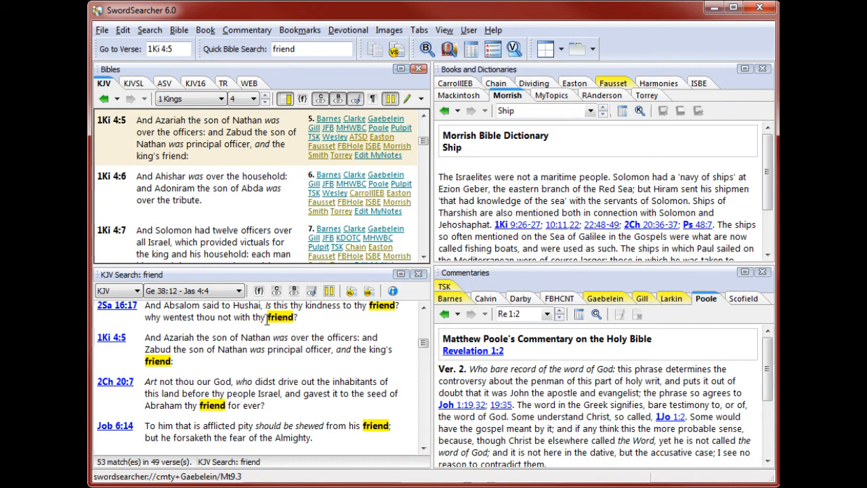
pyautogui.click(277, 292)
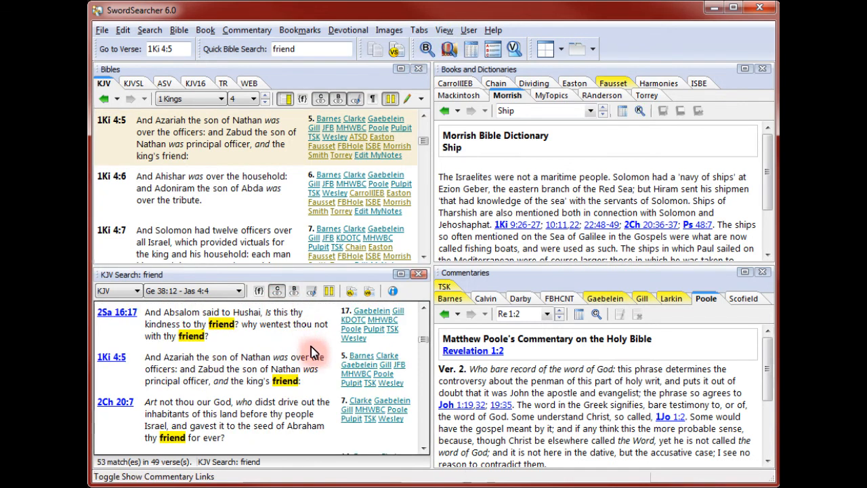
pyautogui.click(294, 290)
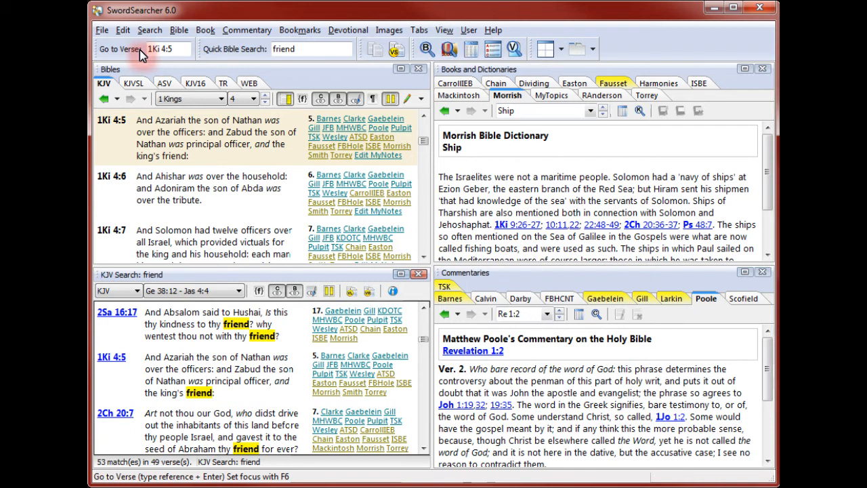
# - Load the Morrish Bible Dictionary into the books pane via Select Library Module, filtering by 'mor'
pyautogui.click(102, 30)
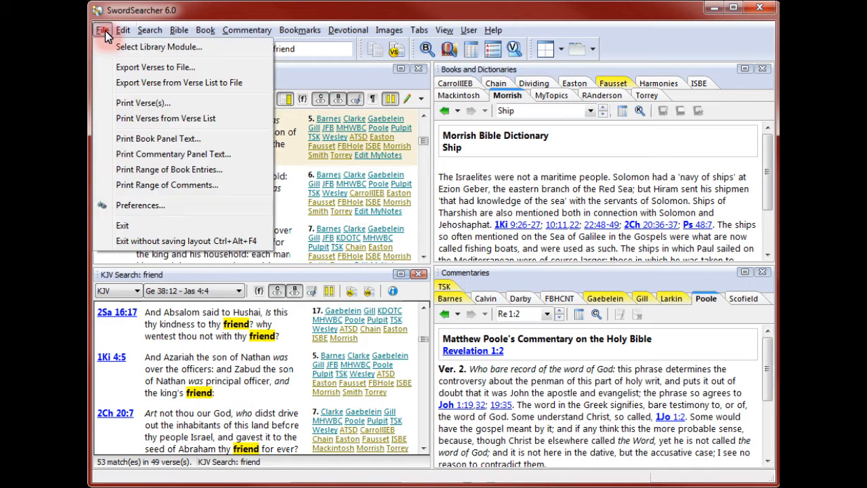
pyautogui.click(130, 48)
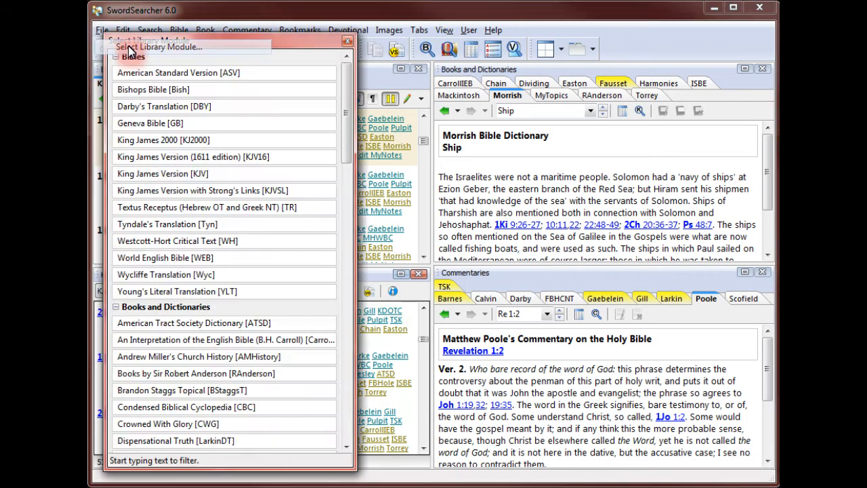
pyautogui.moveTo(347, 91); pyautogui.dragTo(348, 271)
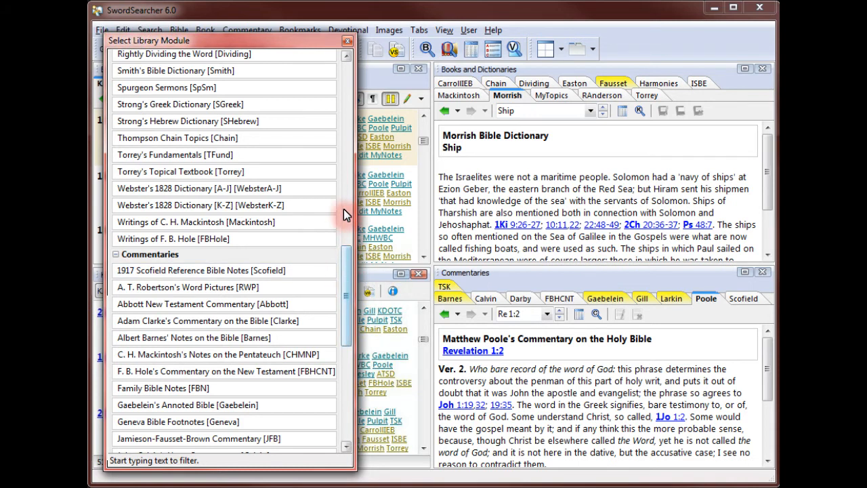
pyautogui.write('m')
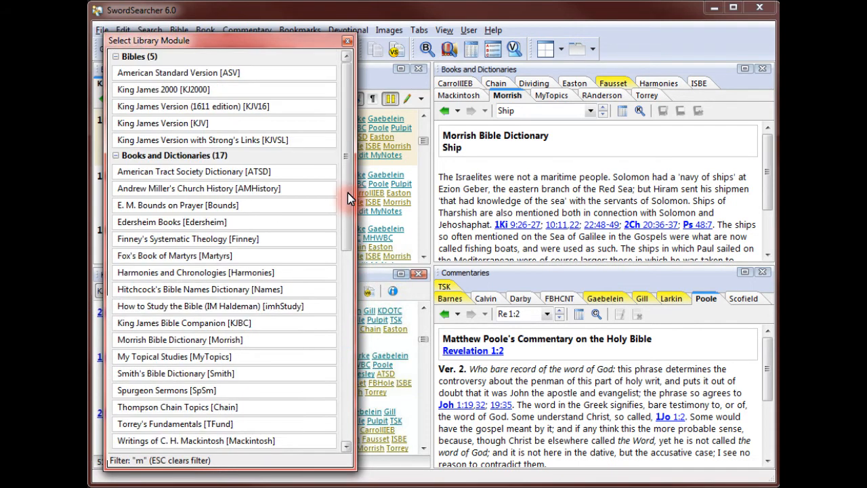
pyautogui.write('or')
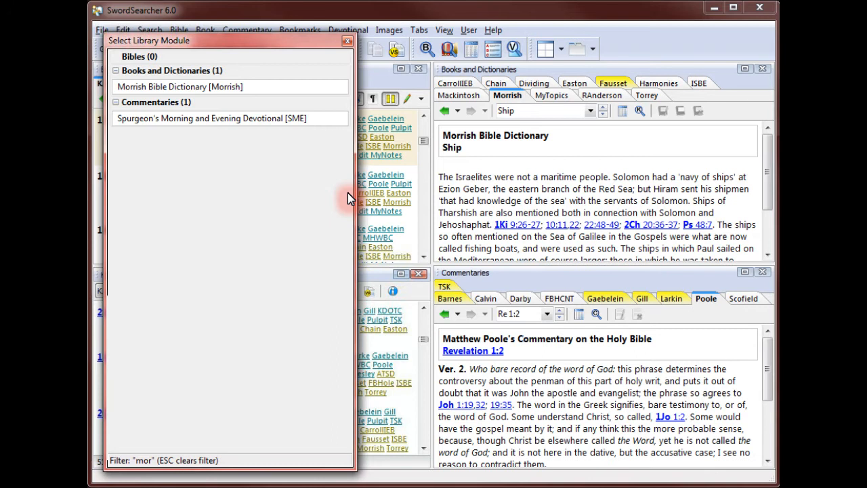
pyautogui.click(184, 93)
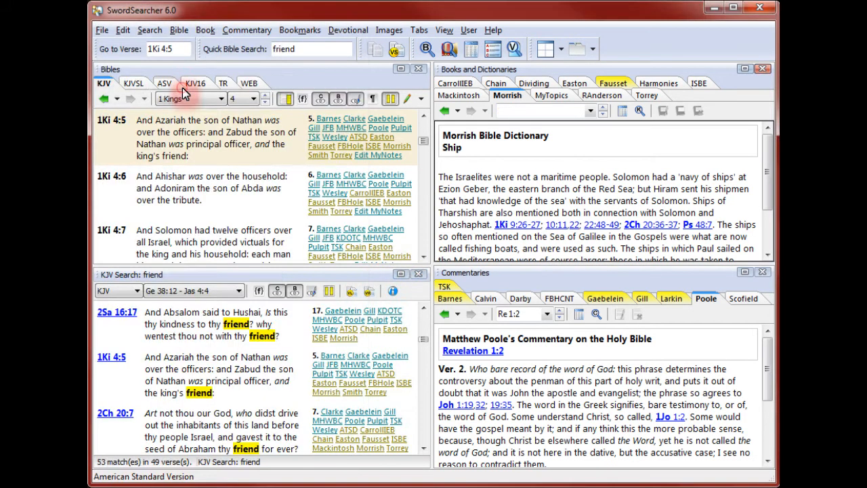
# - Switch the commentary pane to John Gill's Exposition of the Entire Bible on Revelation 1:2
pyautogui.click(248, 31)
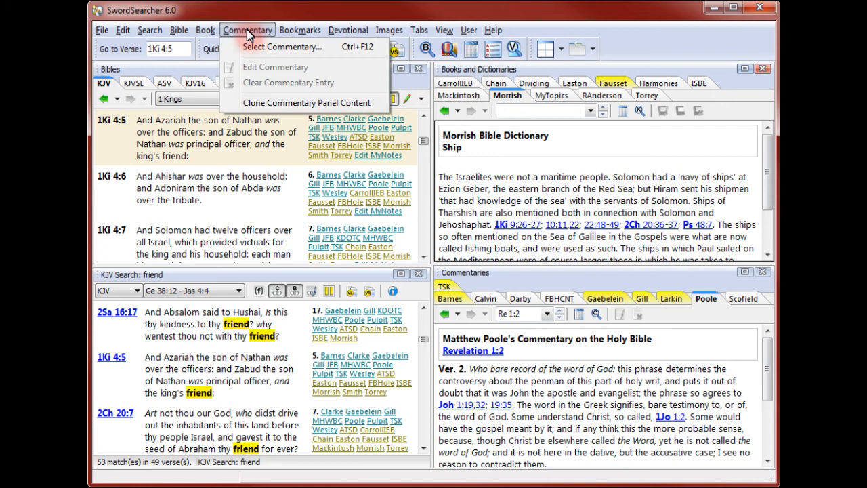
pyautogui.click(268, 46)
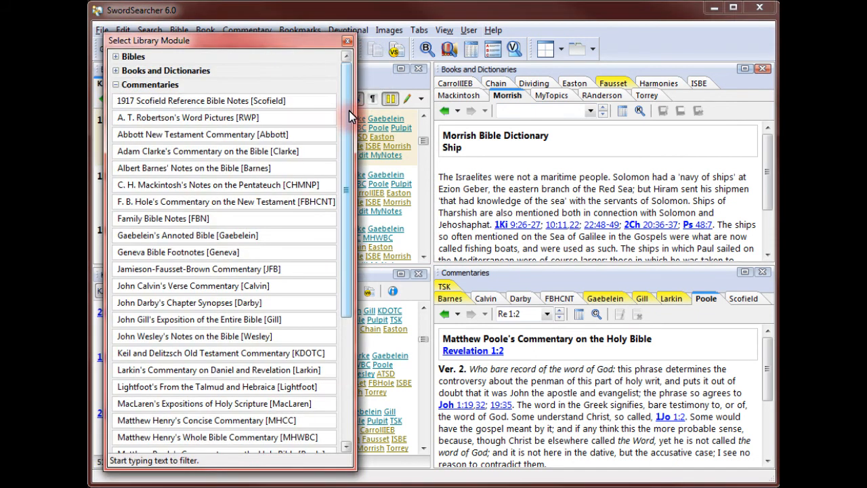
pyautogui.moveTo(349, 112); pyautogui.dragTo(347, 171)
pyautogui.click(231, 235)
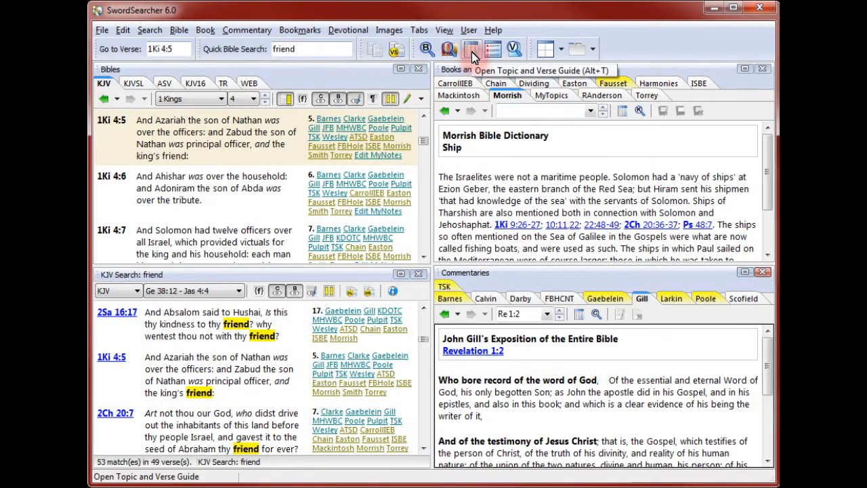
# - Search the Topic and Verse Guide for 'friend', returning 20 matching entries
pyautogui.click(471, 51)
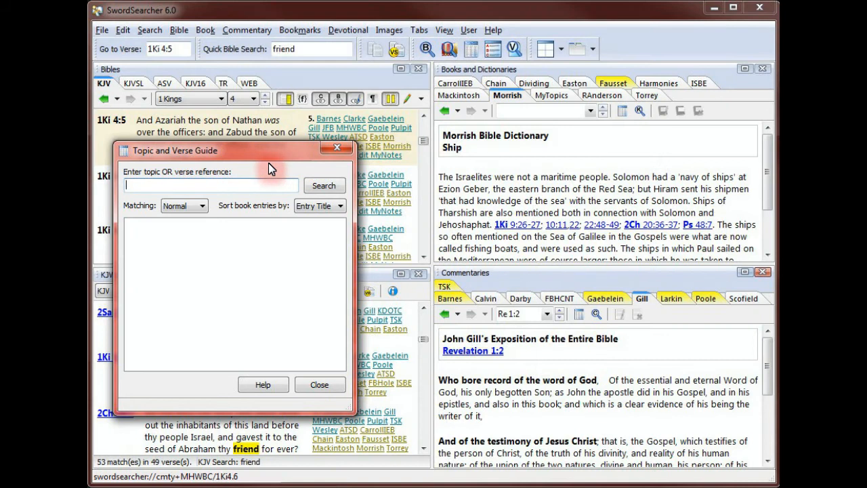
pyautogui.write('friend')
pyautogui.press('Return')
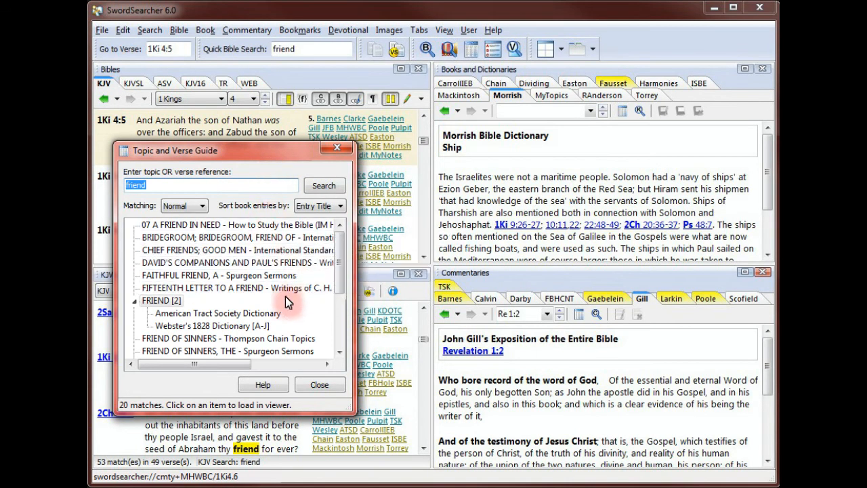
# - View Webster's 1828 then the American Tract Society Dictionary FRIEND entry, and close the guide
pyautogui.click(248, 327)
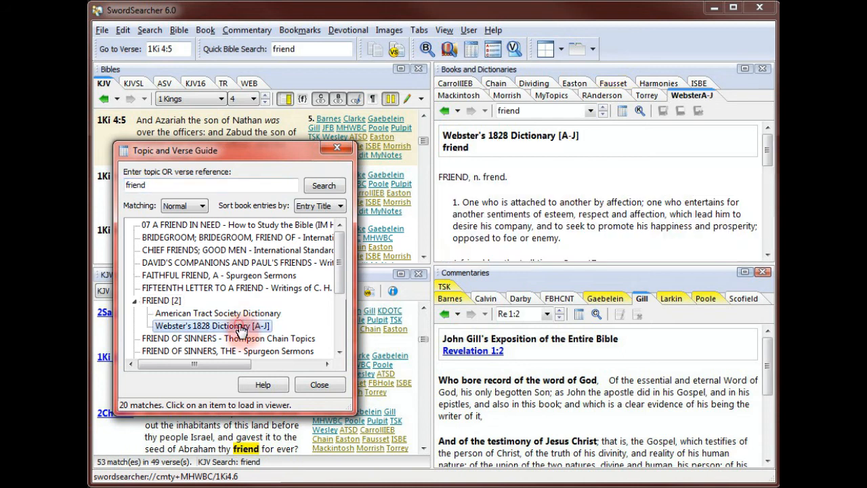
pyautogui.moveTo(769, 152); pyautogui.dragTo(771, 196)
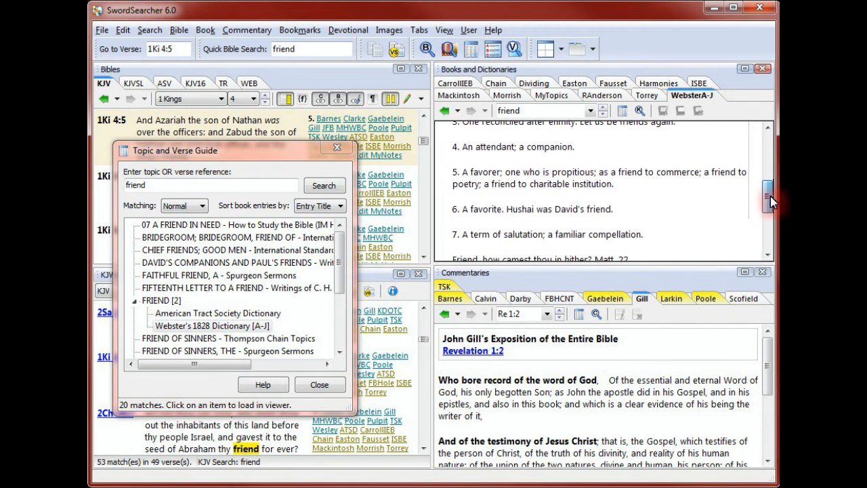
pyautogui.click(192, 315)
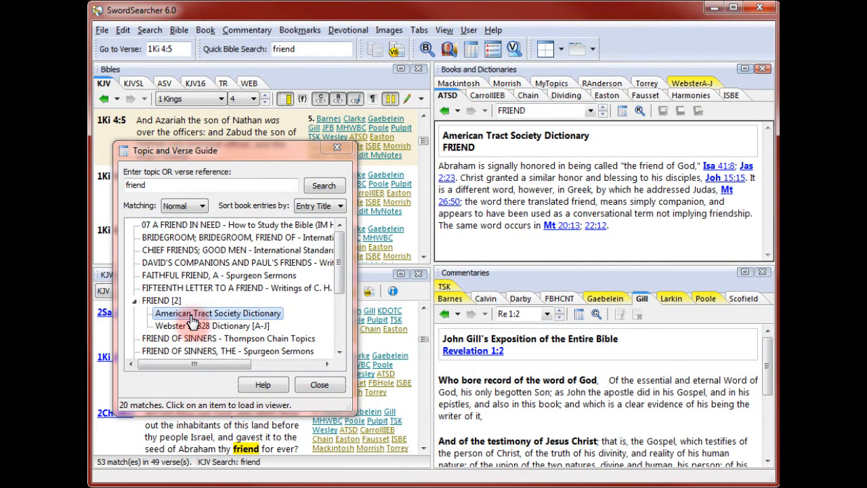
pyautogui.click(336, 150)
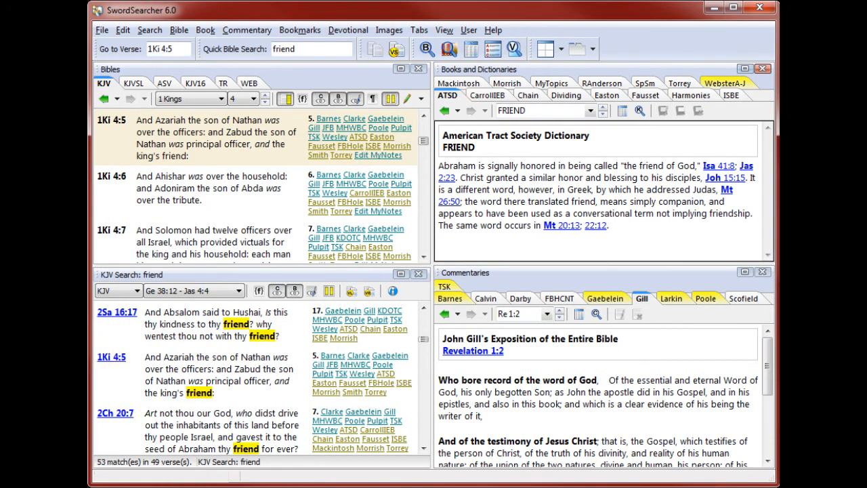